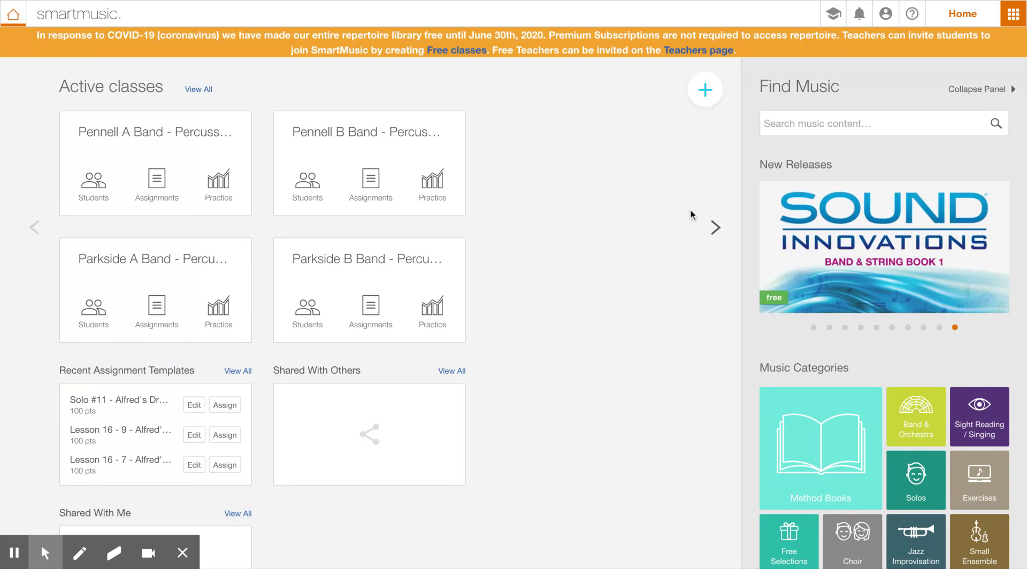
click(716, 227)
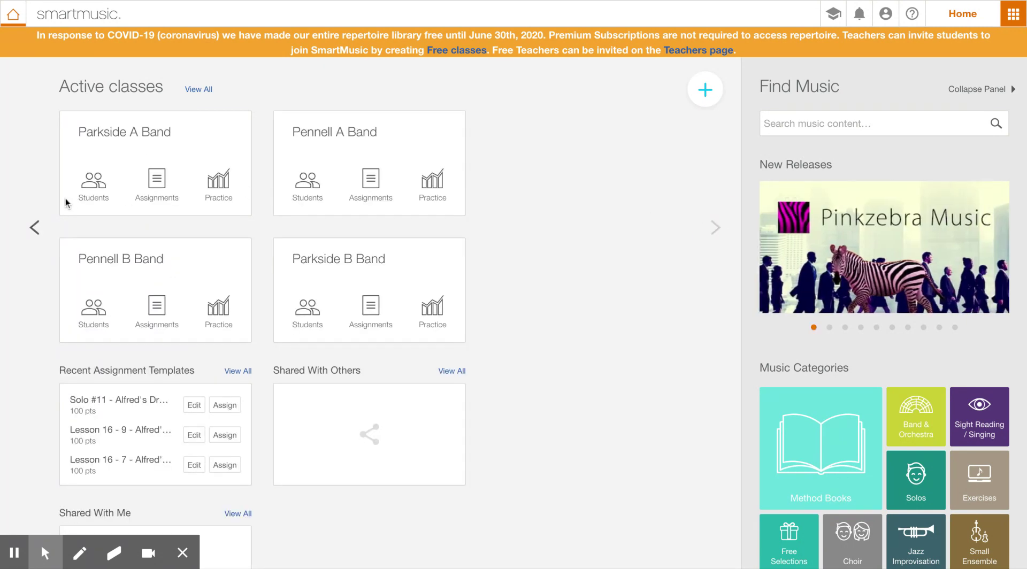
click(33, 227)
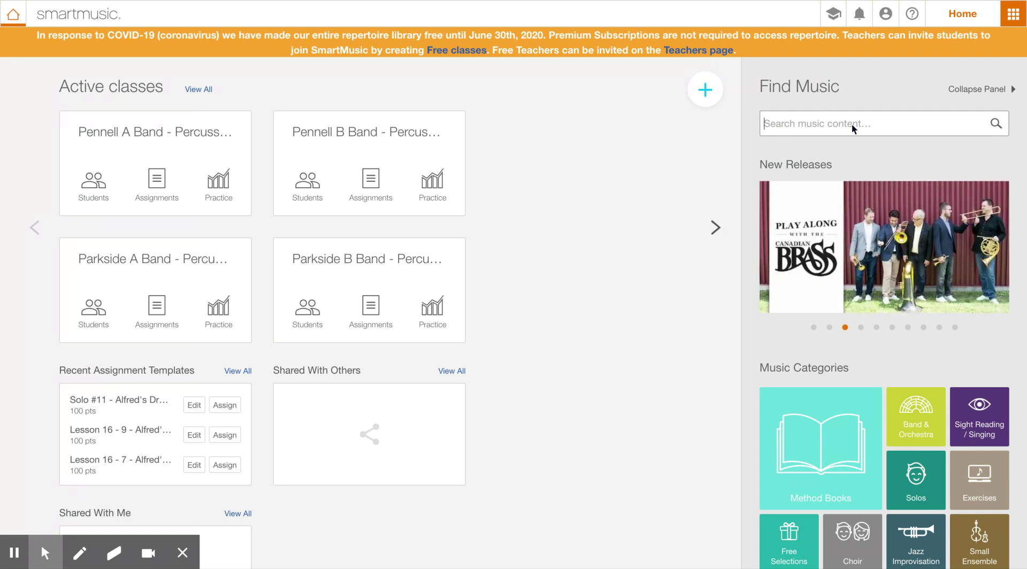
Search the music library for "essential elements for band book 1" and expand the Essential Elements 2000 for Band Book 1 entry
text(essent)
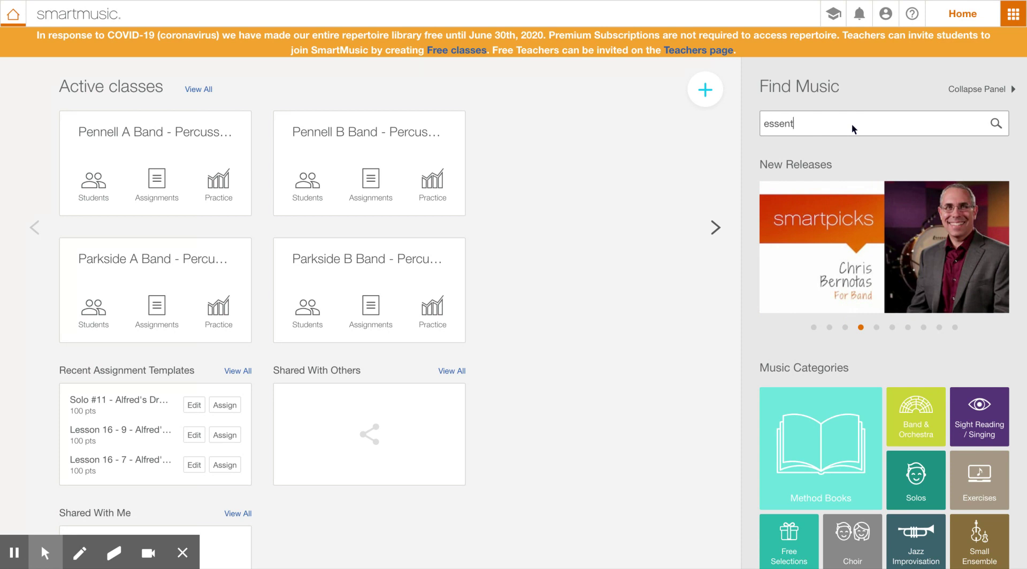
text(ial element)
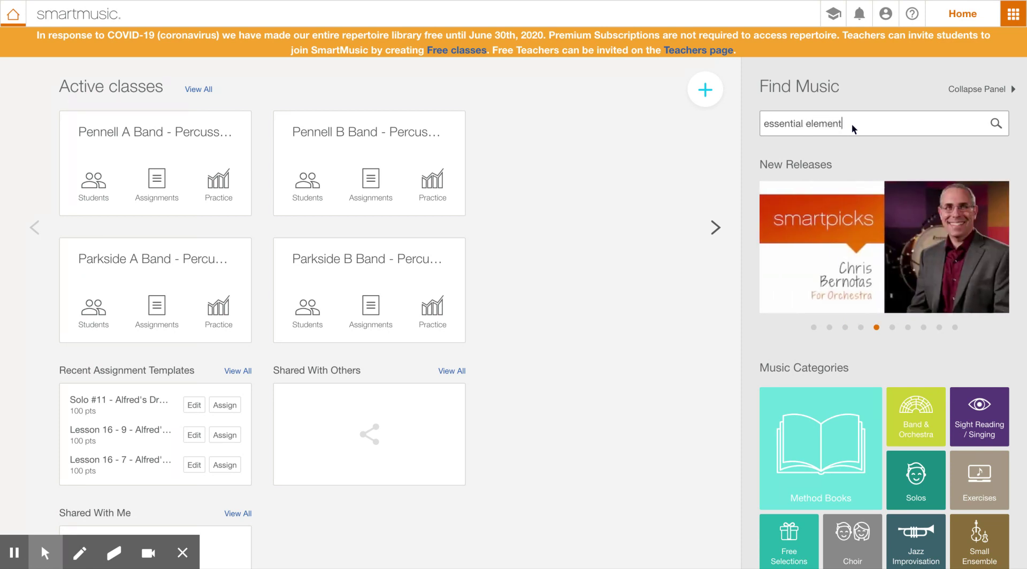
text(s for band book 1)
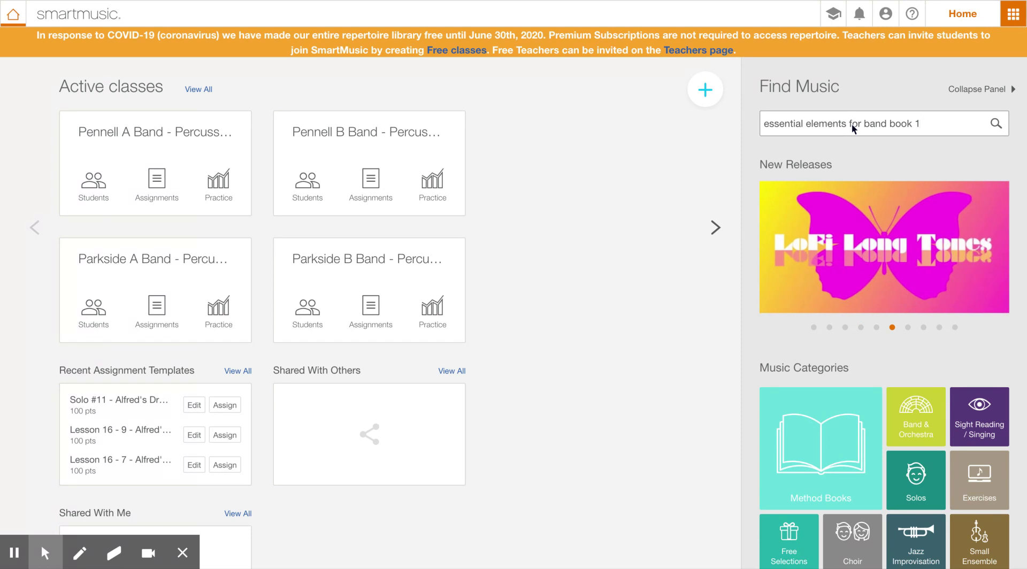
key(Return)
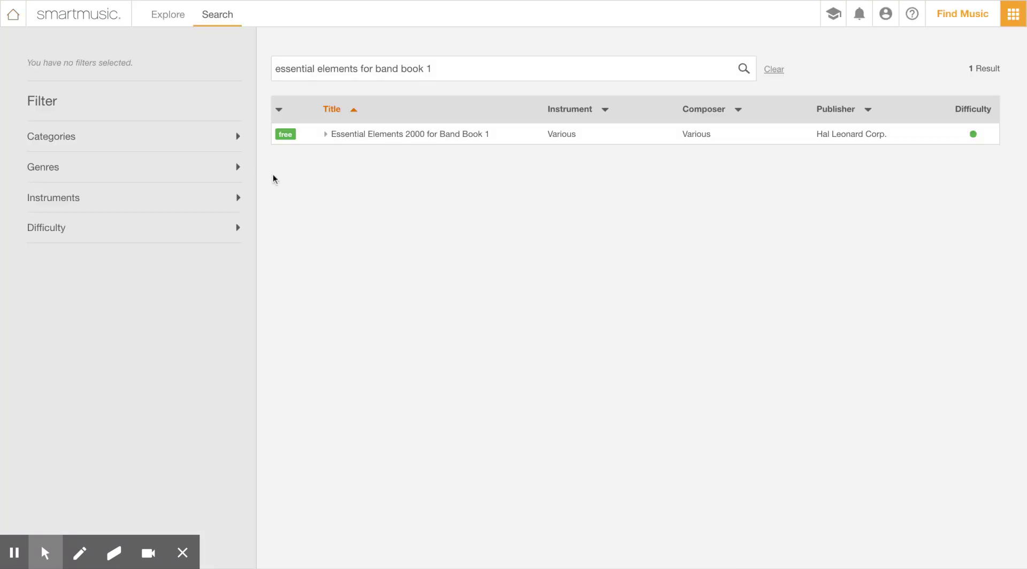
click(340, 140)
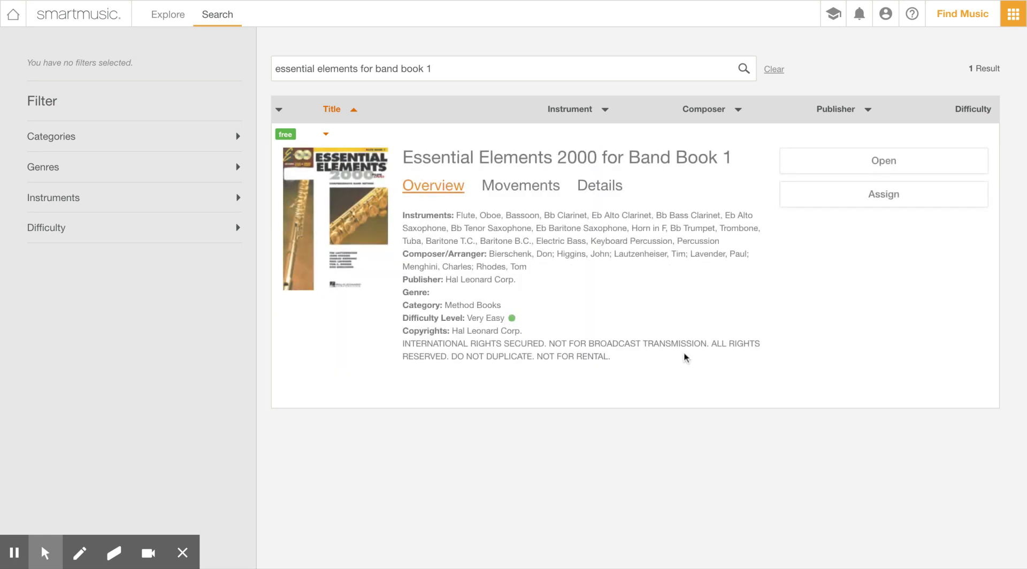
Show the book's open options and change the instrument filter to Flute
click(897, 164)
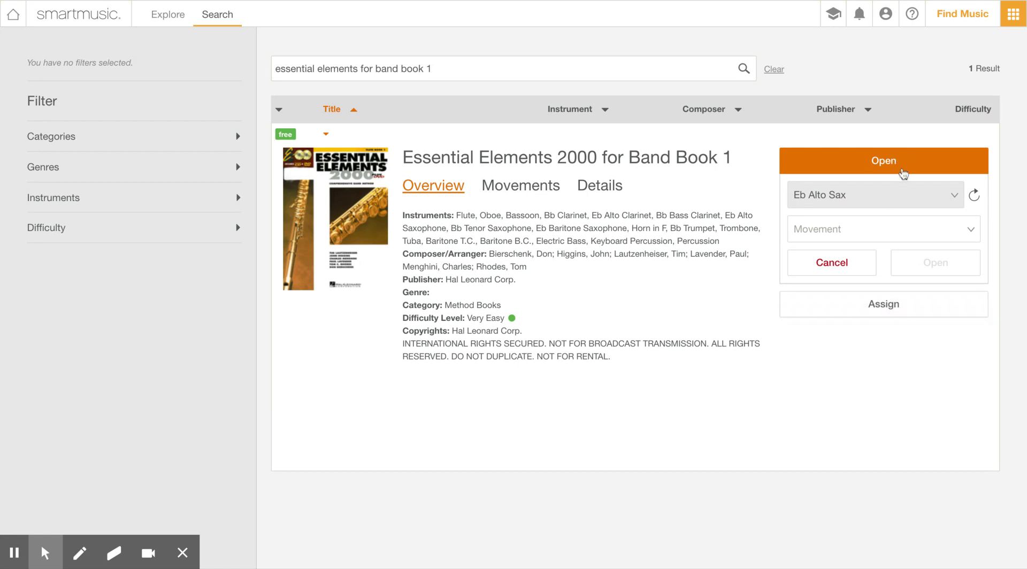
click(972, 198)
click(971, 199)
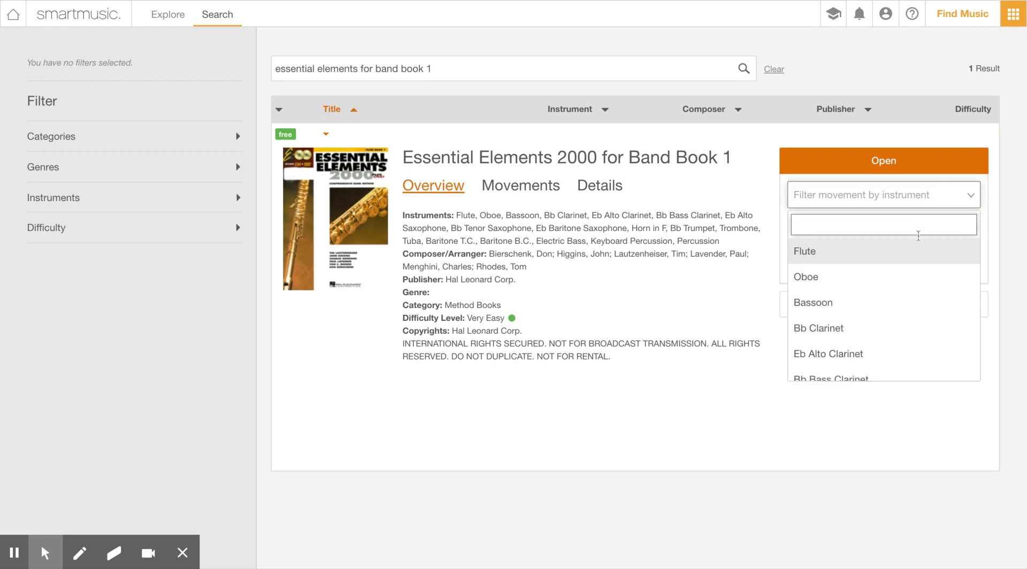
scroll(881, 275, down, 5)
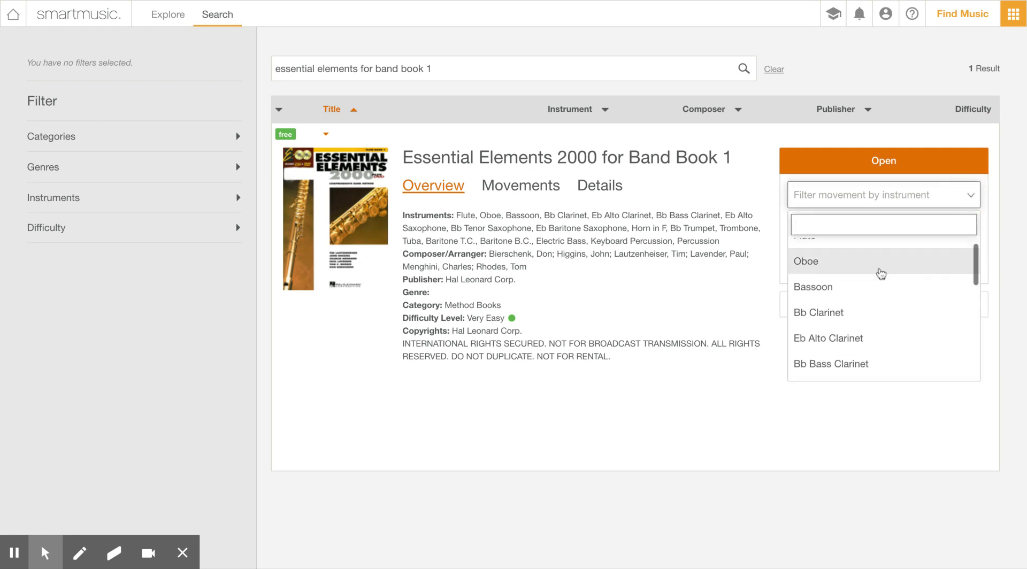
scroll(879, 273, down, 5)
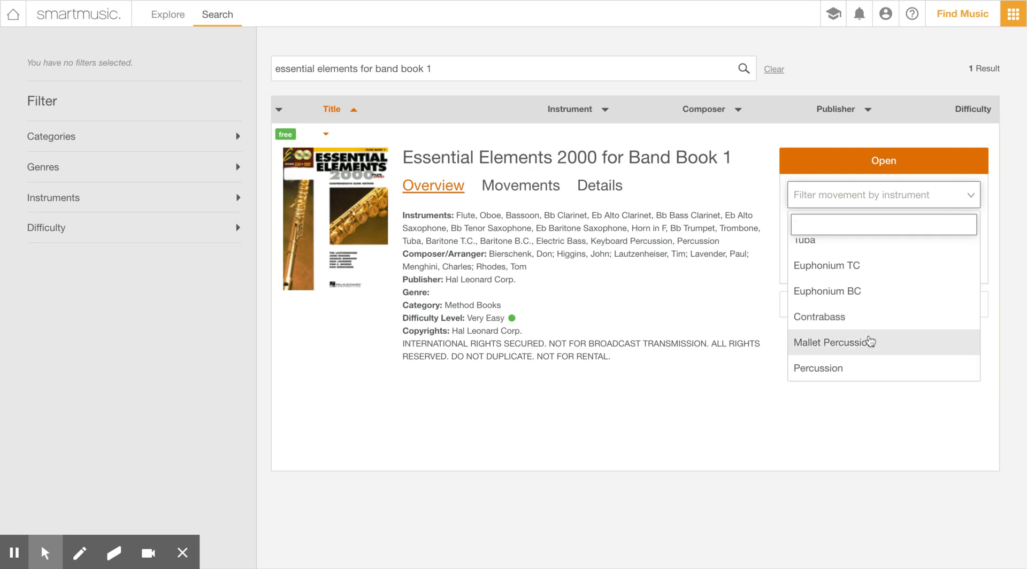
scroll(874, 300, up, 1)
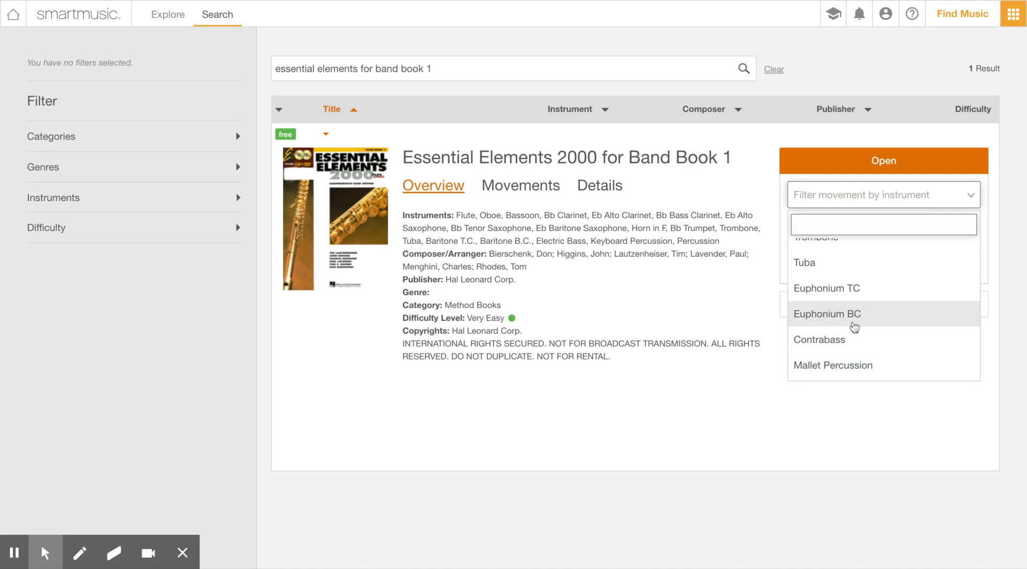
scroll(860, 323, up, 3)
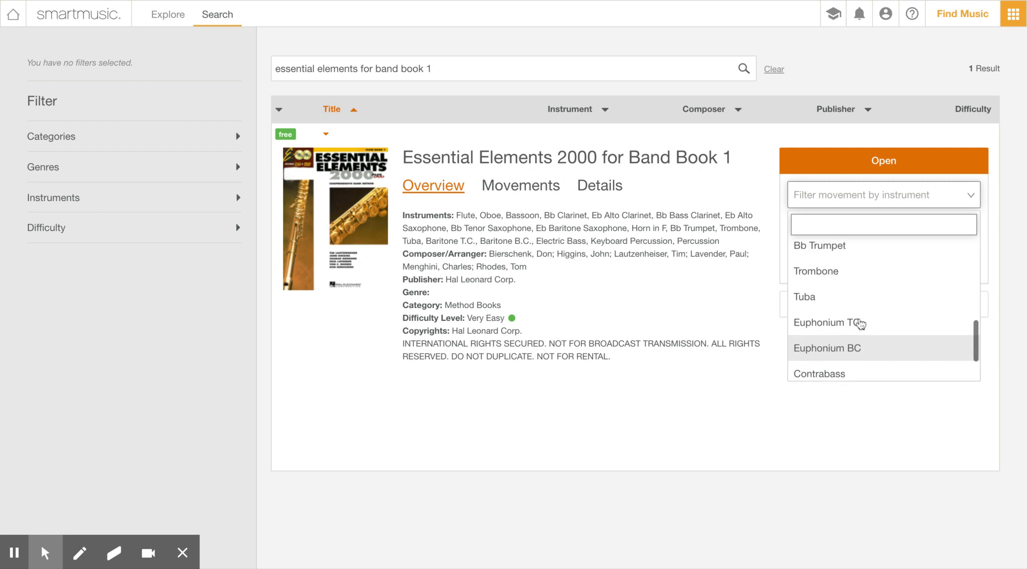
scroll(849, 316, up, 4)
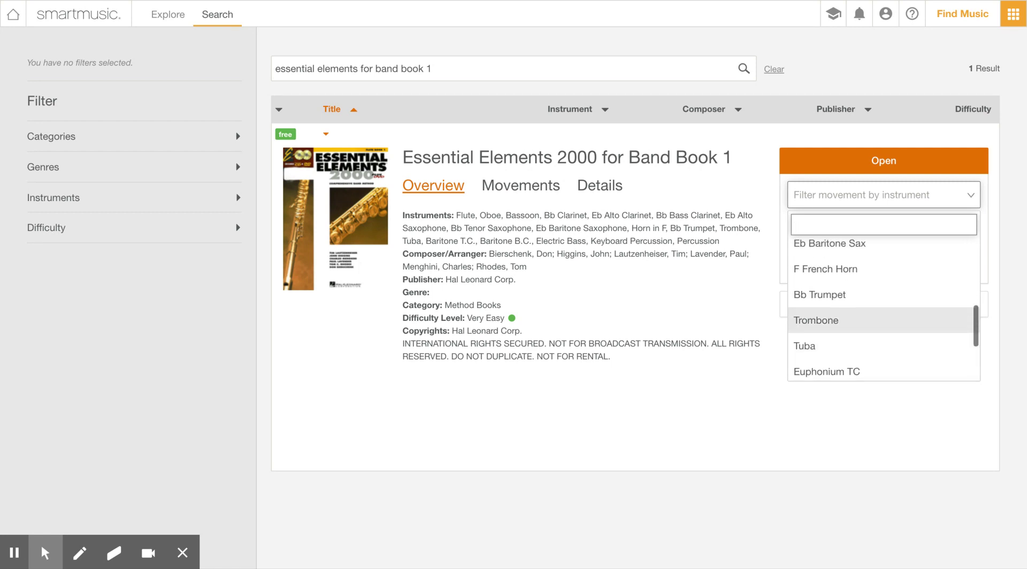
scroll(850, 315, up, 1)
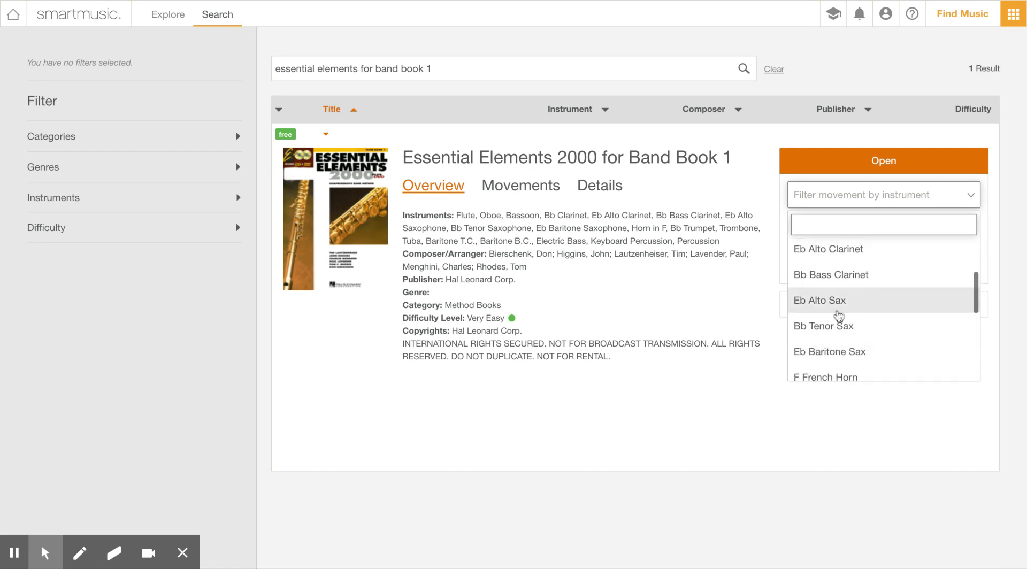
scroll(835, 311, up, 3)
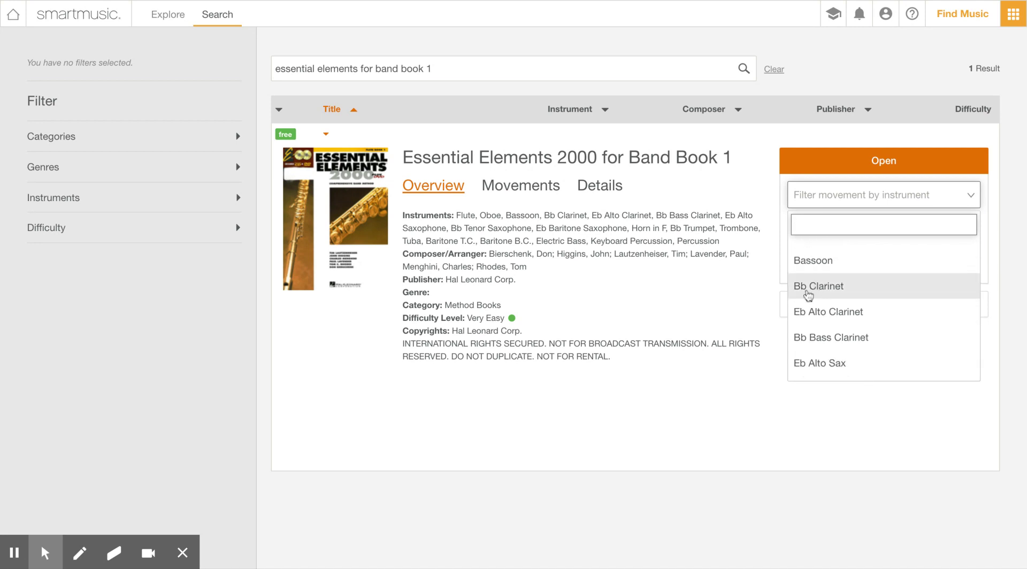
scroll(811, 294, up, 2)
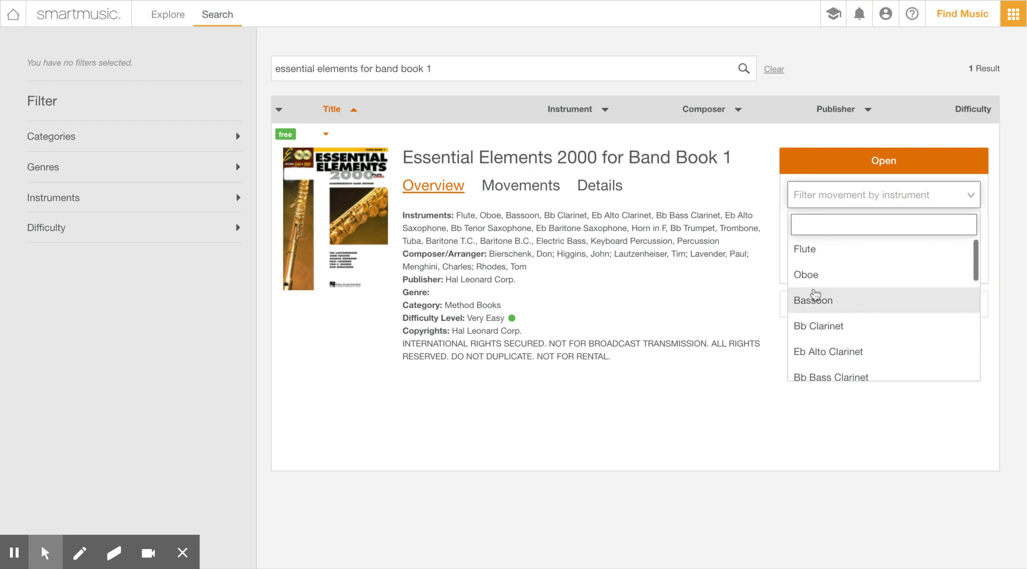
click(818, 260)
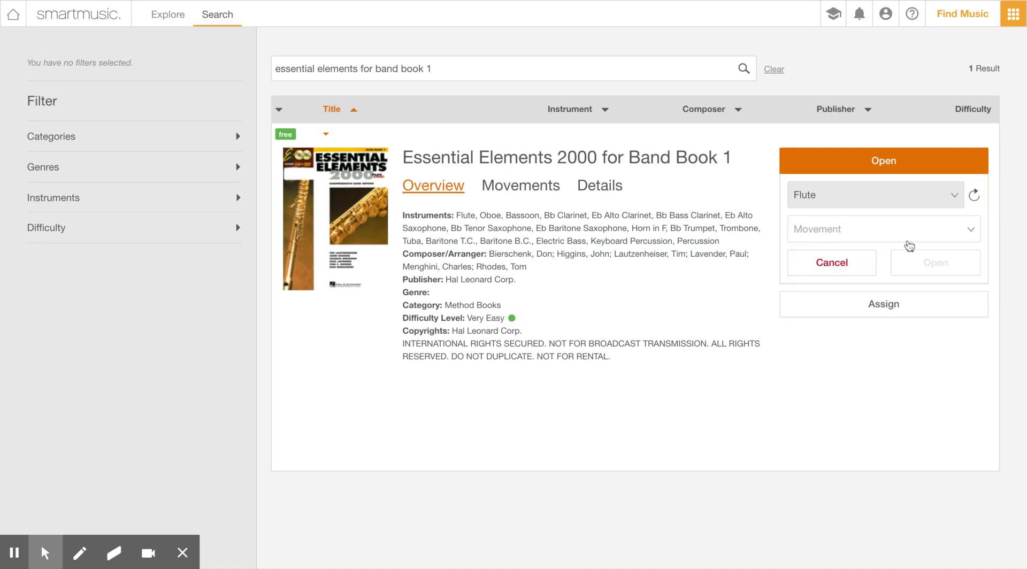
Search the book's Flute movements by "49" and by "Hey", clearing each search term
click(943, 237)
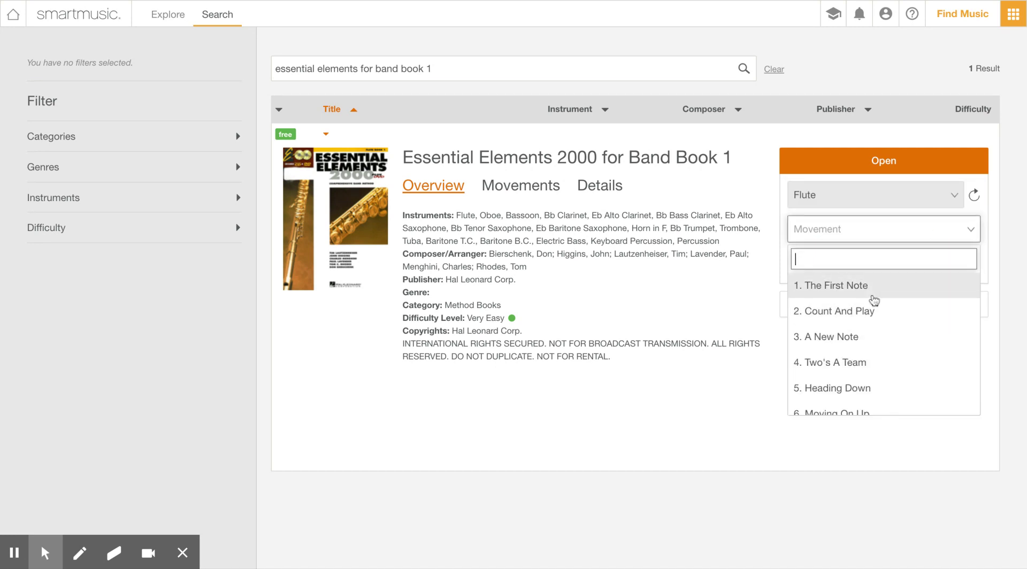
scroll(872, 299, down, 3)
scroll(873, 300, down, 8)
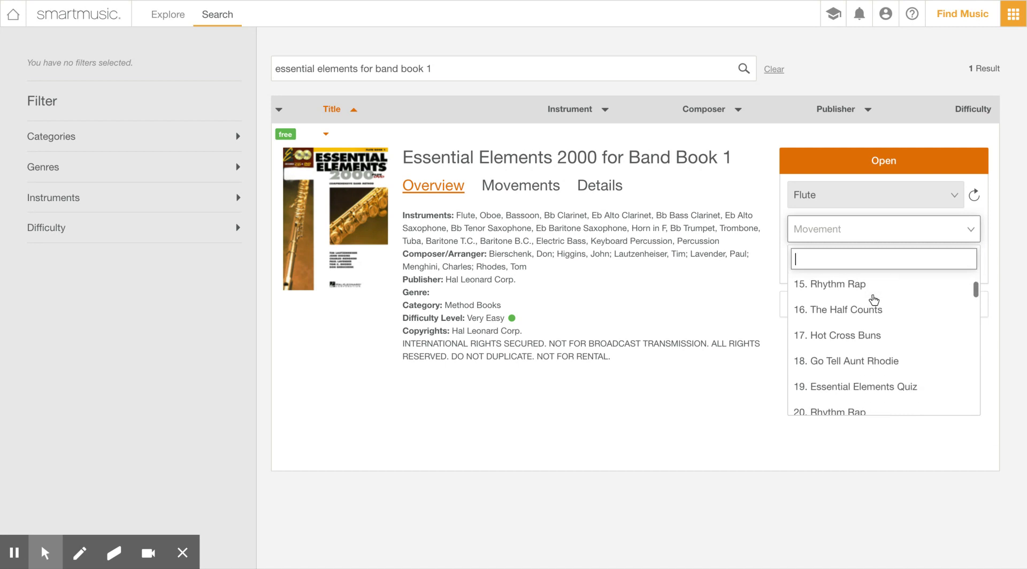
scroll(873, 298, down, 5)
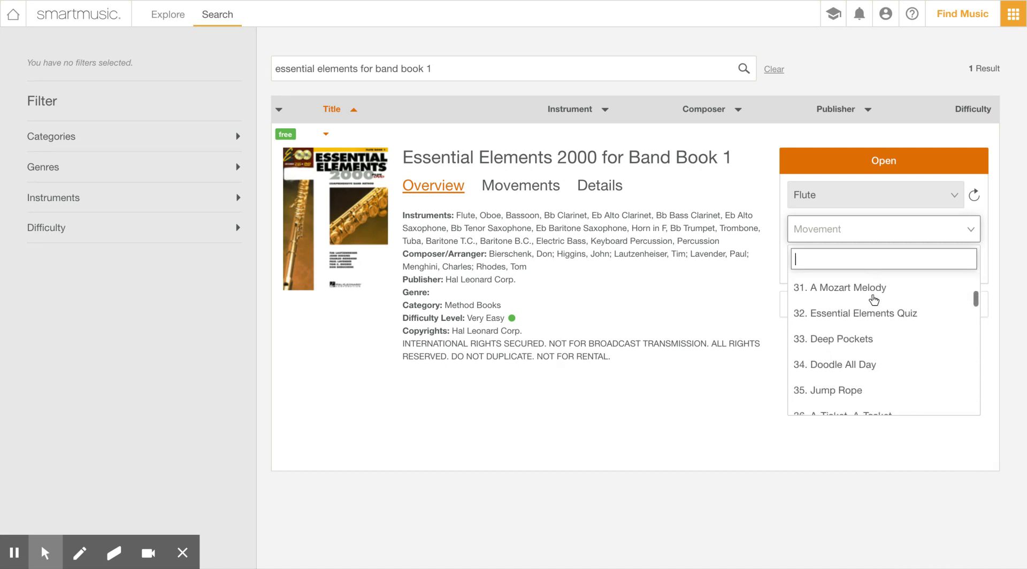
text(49)
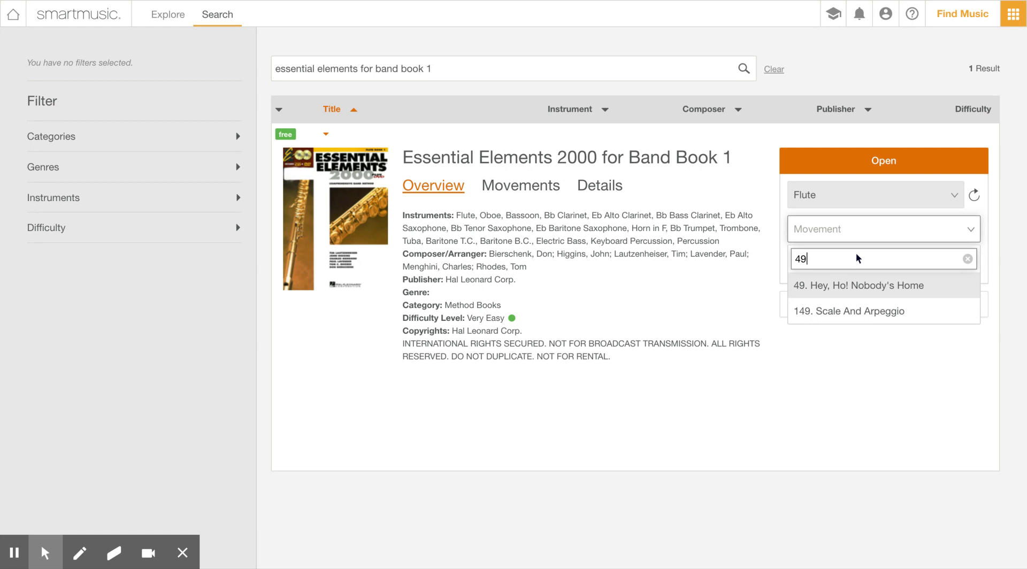
key(BackSpace)
key(BackSpace)
text(Hey)
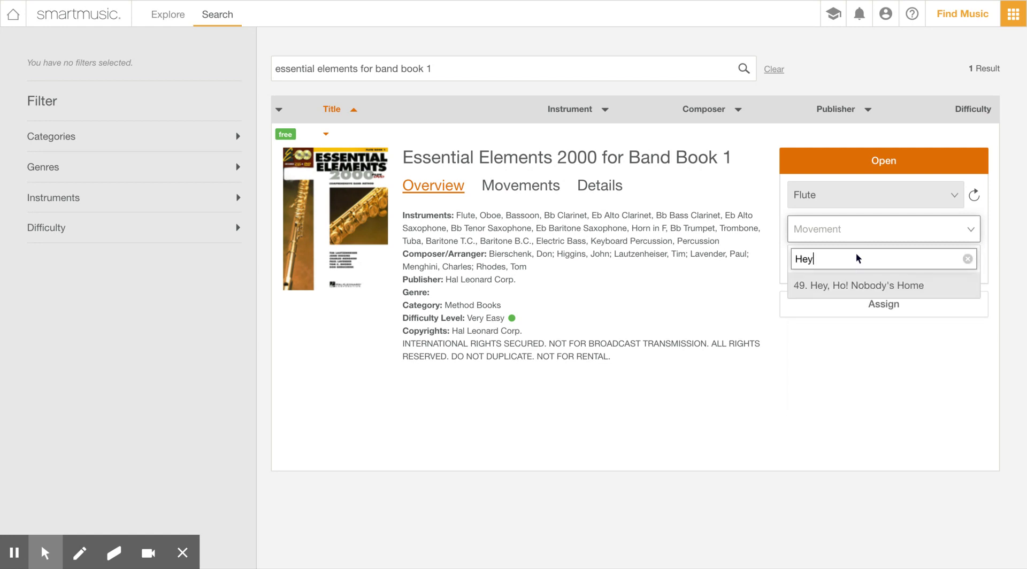
key(BackSpace)
key(BackSpace)
key(BackSpace)
Choose movement 49. Hey, Ho! Nobody's Home and open it for Flute practice
scroll(856, 289, down, 10)
scroll(856, 292, down, 9)
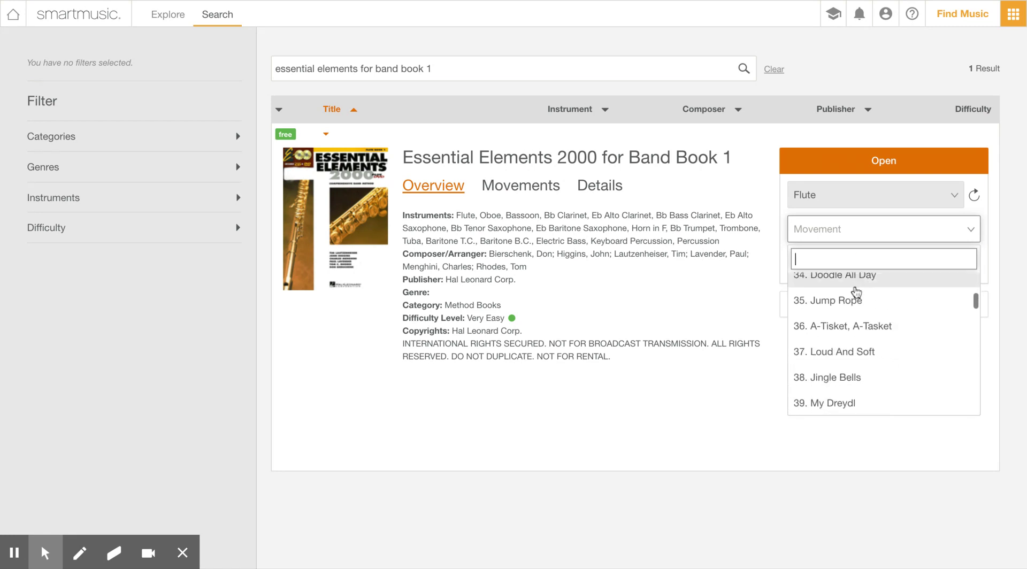
scroll(856, 292, down, 1)
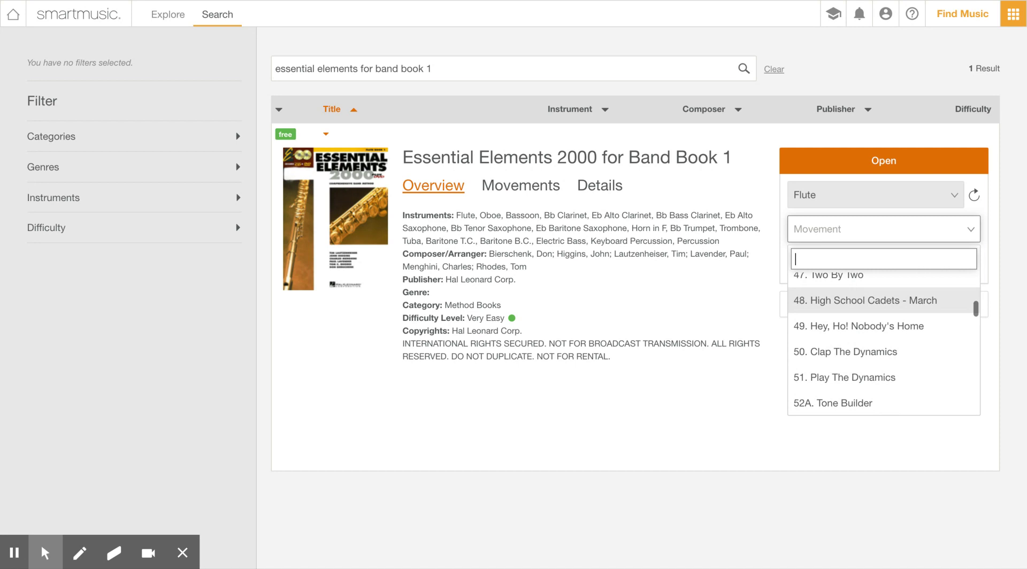
click(844, 328)
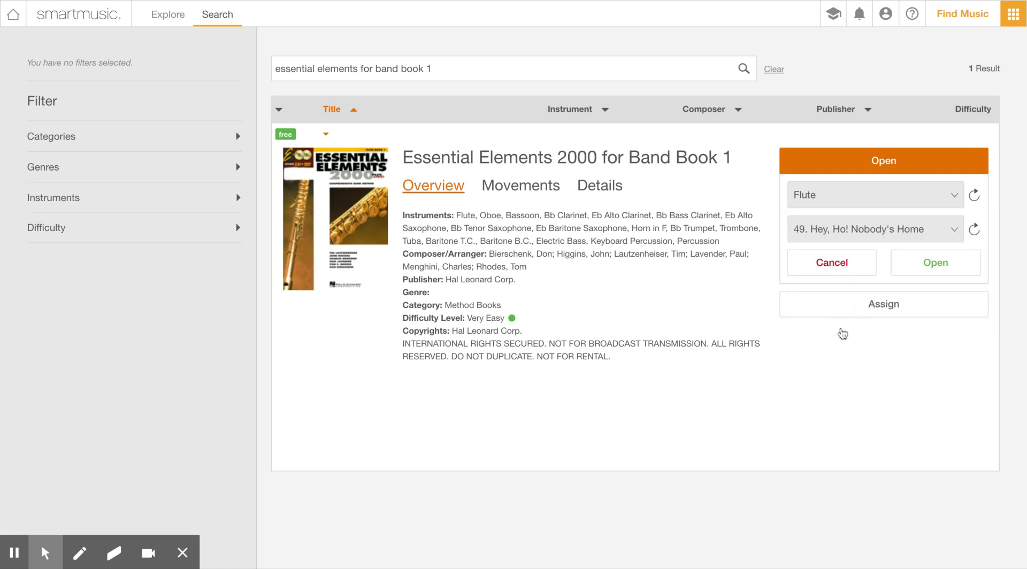
click(929, 269)
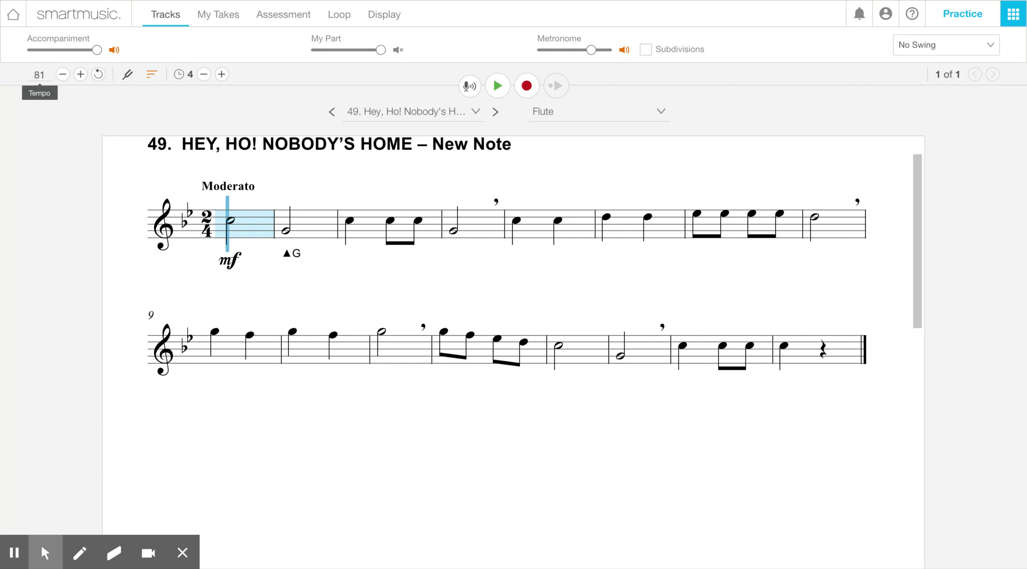
Set the tempo to 80, raise the metronome volume to maximum, and have the accompaniment muted with My Part unmuted
click(42, 75)
key(BackSpace)
text(0)
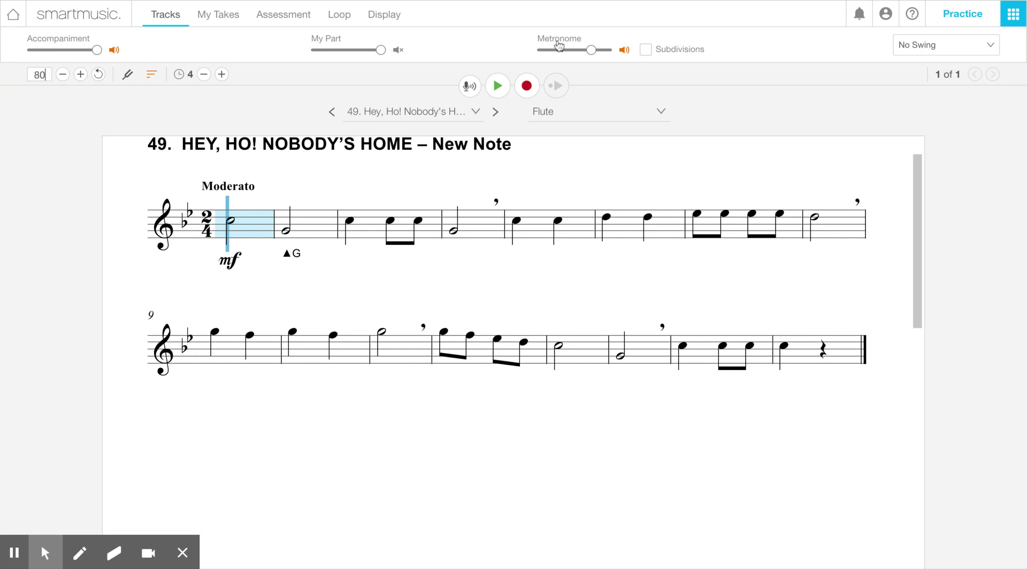
click(608, 50)
click(624, 52)
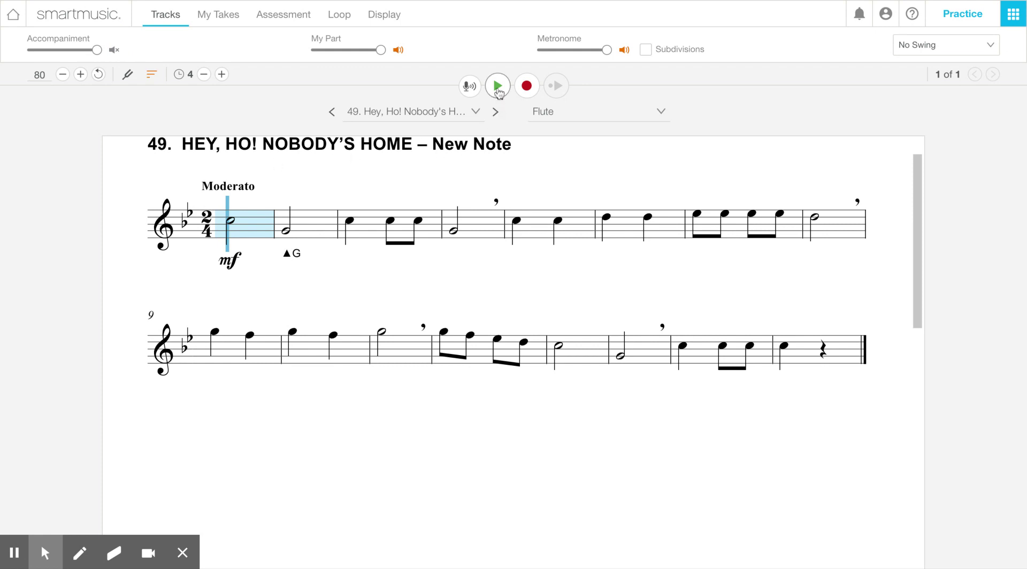
Play back My Part with the metronome from the first measure and pause at measure 8
click(497, 86)
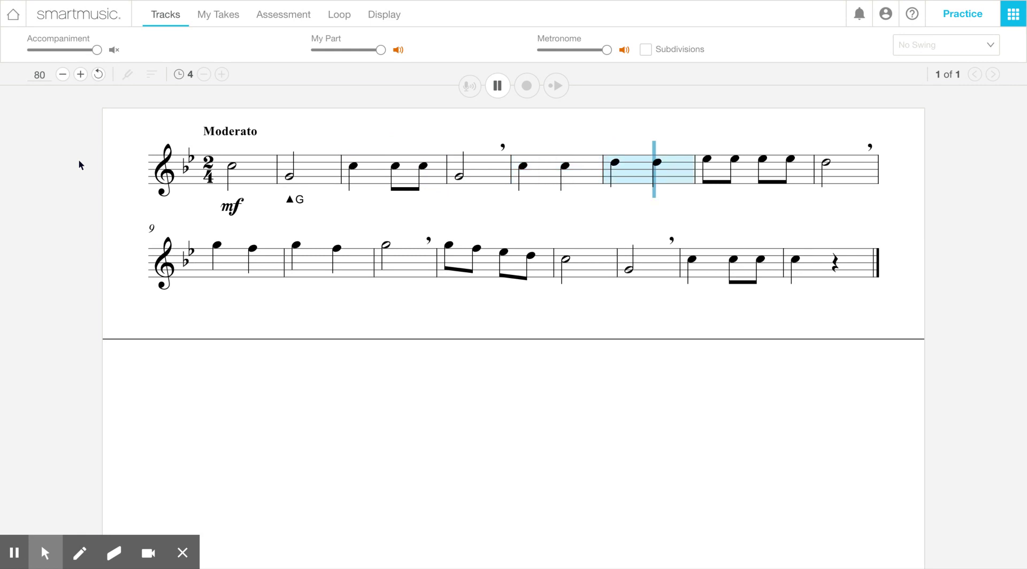
click(498, 85)
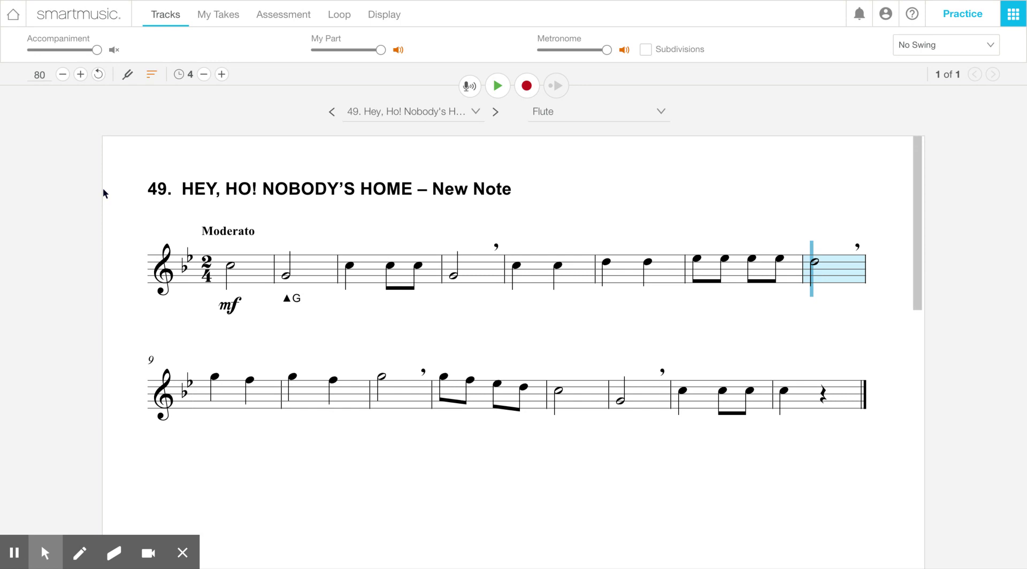
Mute My Part, return the playback cursor to the first measure, and play the piece with only the metronome
click(398, 50)
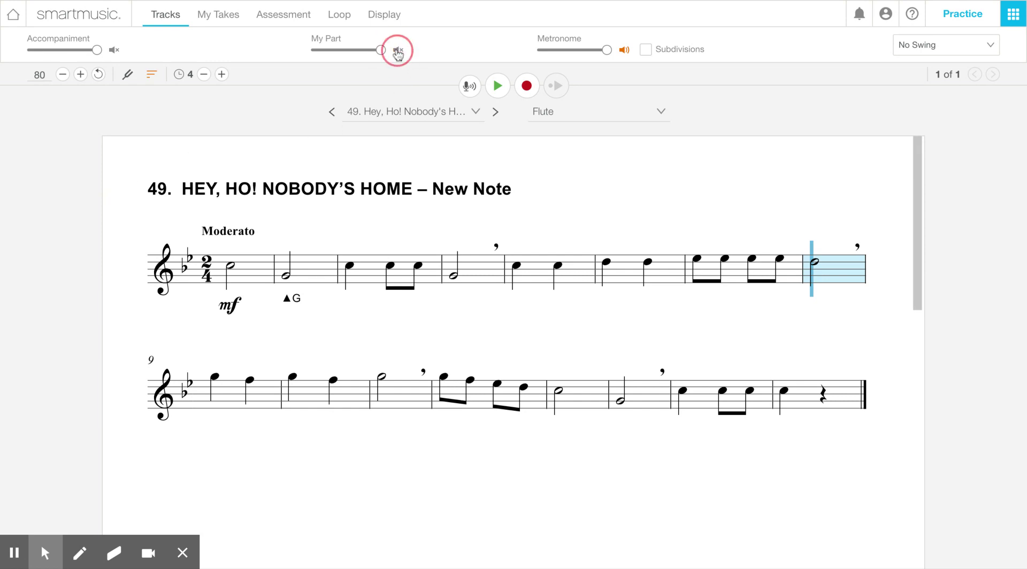
click(230, 268)
click(344, 278)
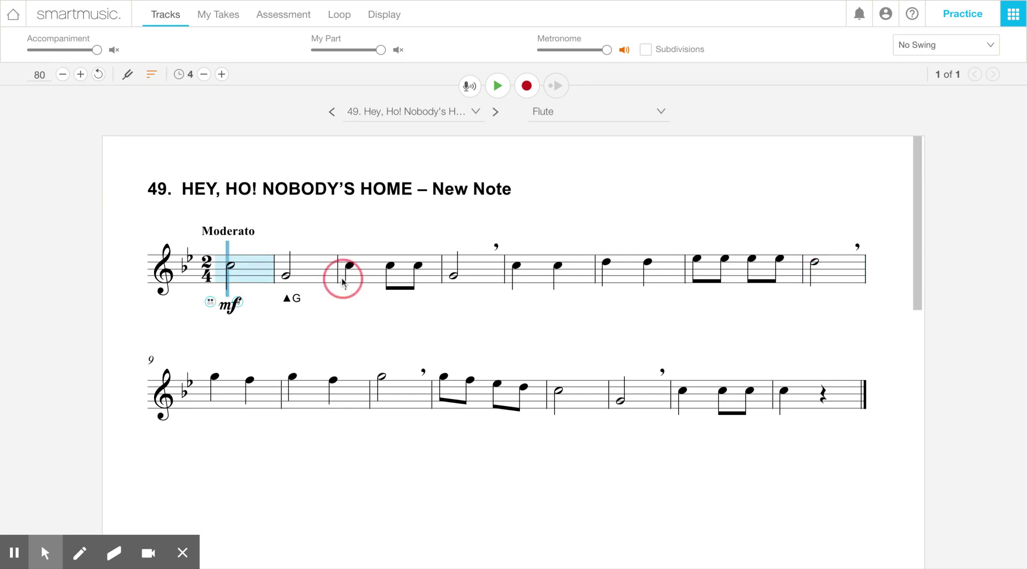
click(221, 269)
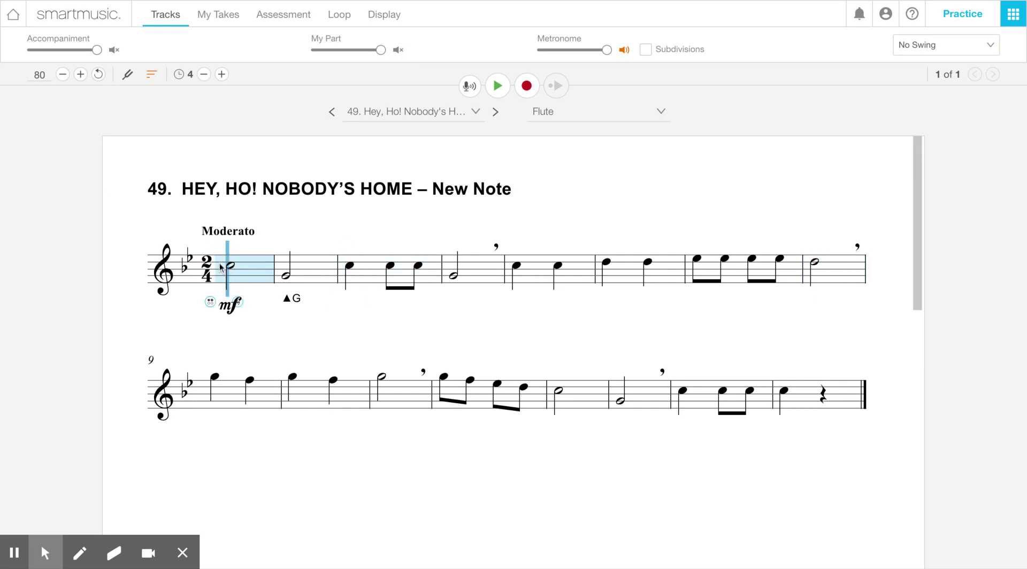
click(496, 87)
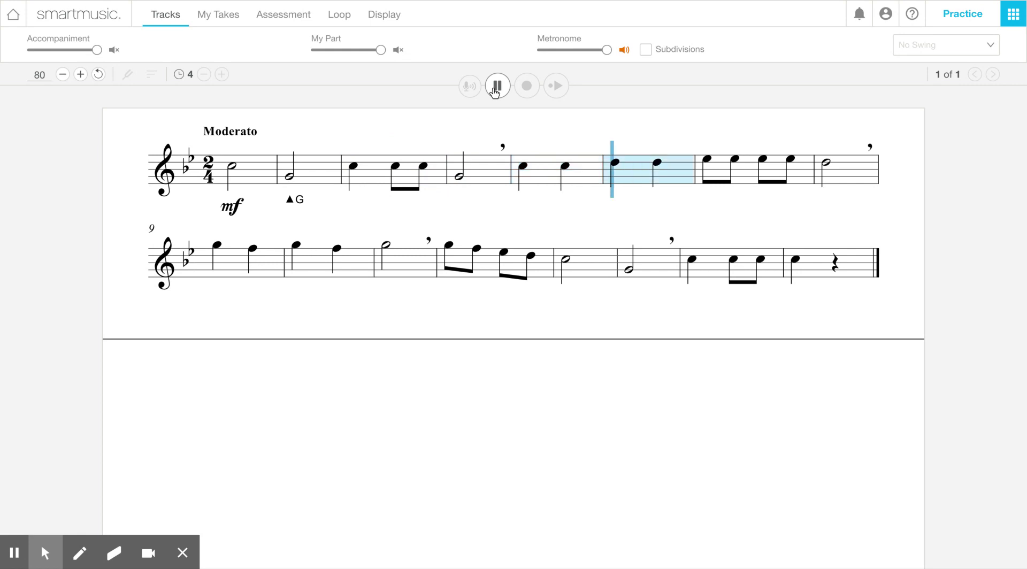
Pause playback, unmute the accompaniment, and play it with the metronome from the first measure to measure 8
click(495, 89)
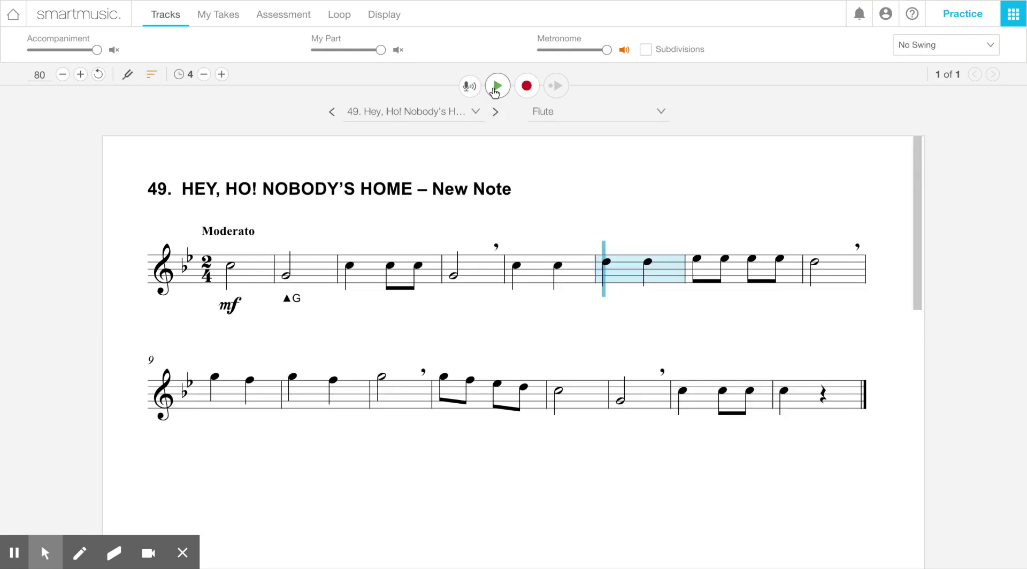
click(226, 265)
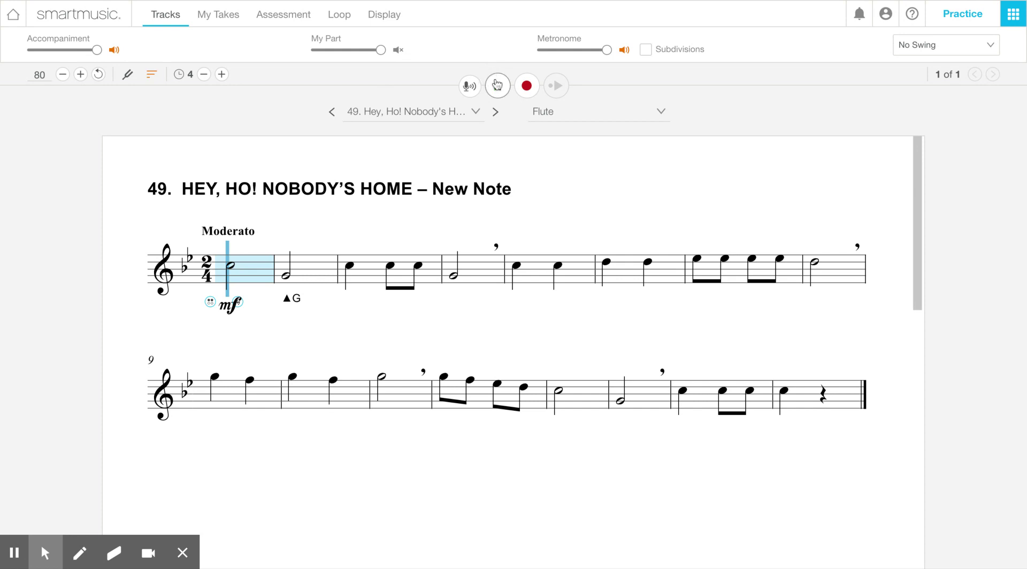
click(497, 84)
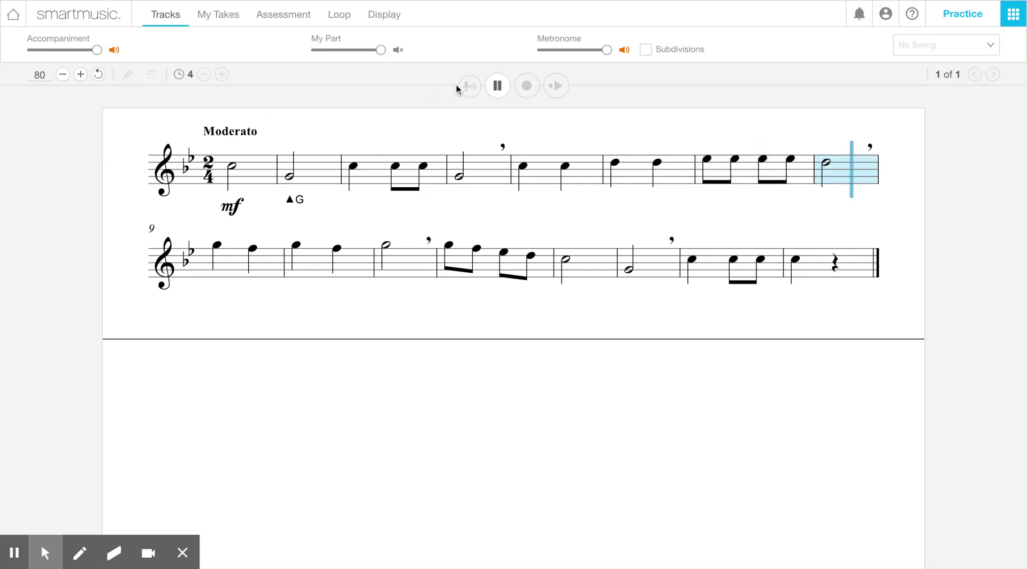
click(498, 85)
Mute the accompaniment and record a take from the first measure using Melodic Through Microphone, after testing the microphone, stopping at measure 9
click(221, 267)
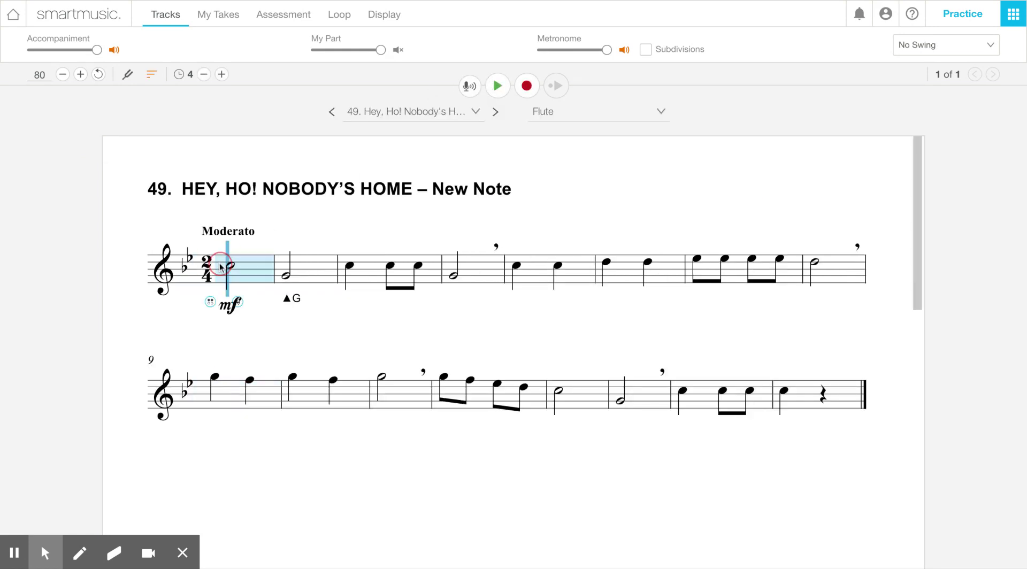
click(114, 51)
click(526, 91)
click(527, 85)
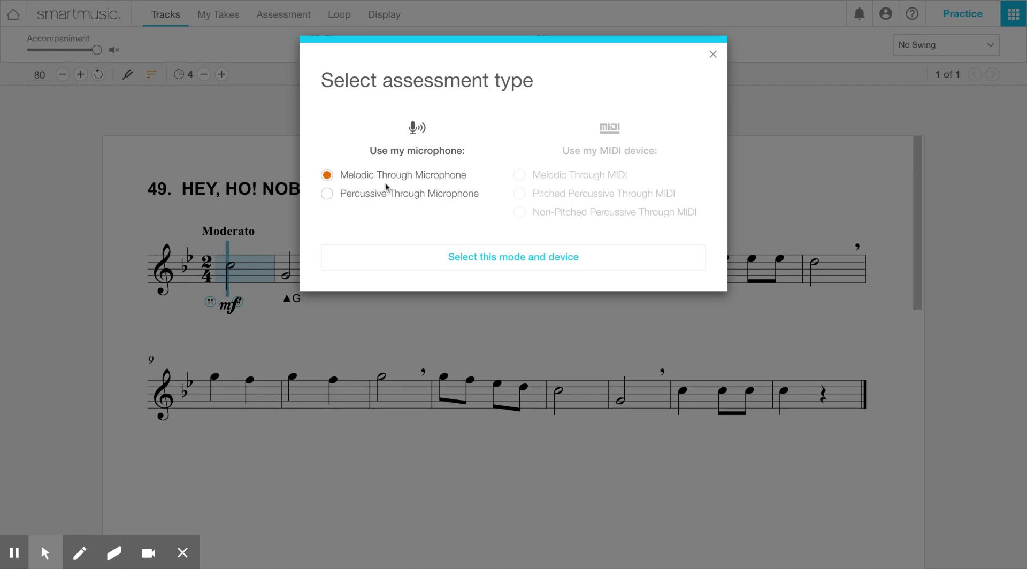
click(498, 259)
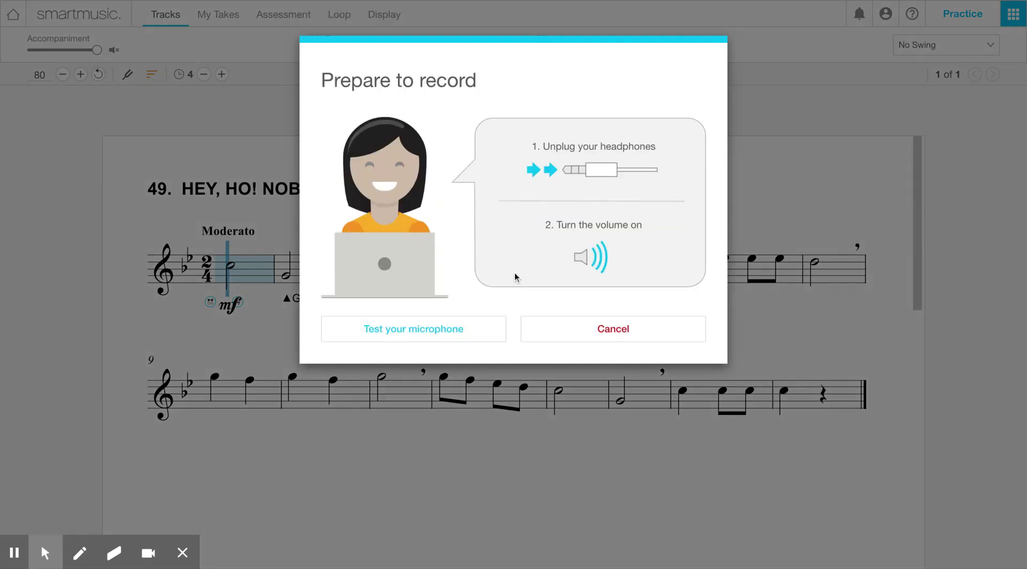
click(431, 336)
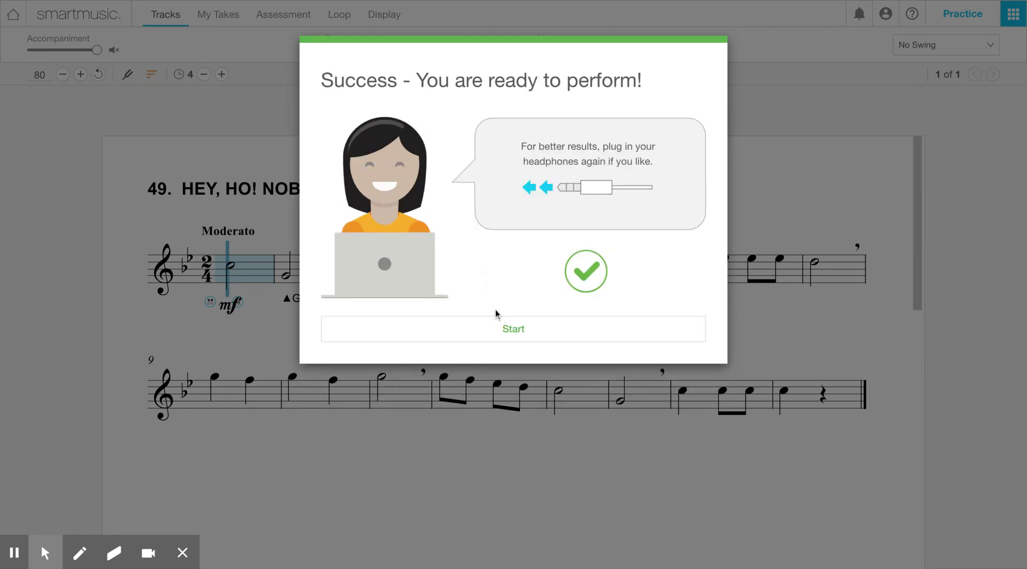
click(502, 326)
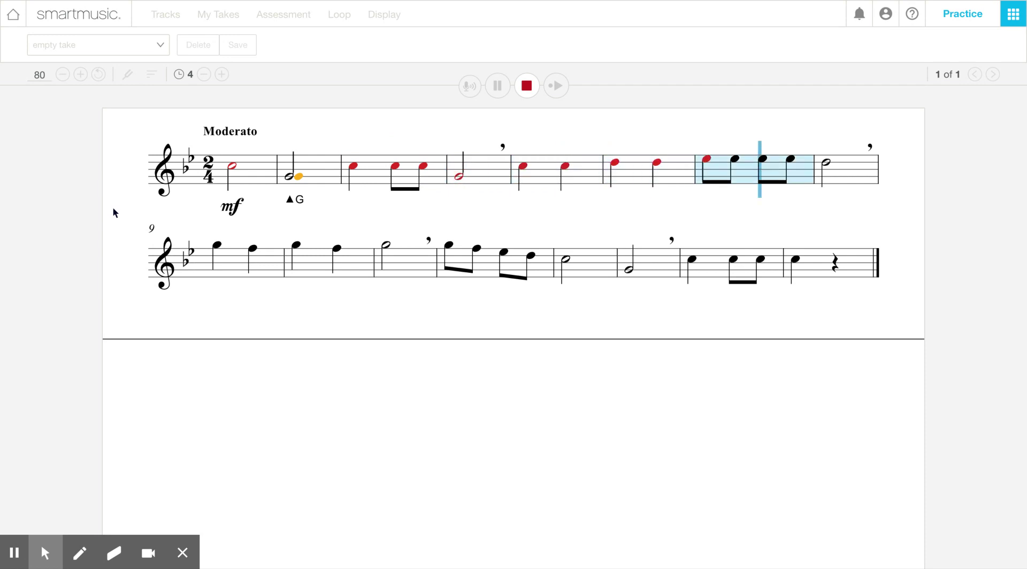
click(524, 87)
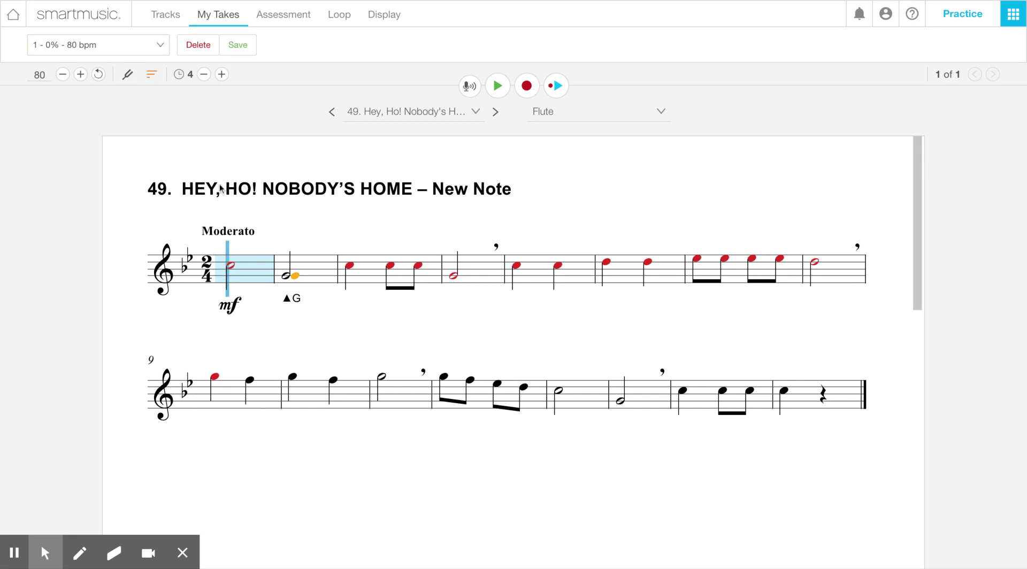
View the flute fingering for the take's first note and look over the assessment options
mouse_move(230, 269)
click(210, 303)
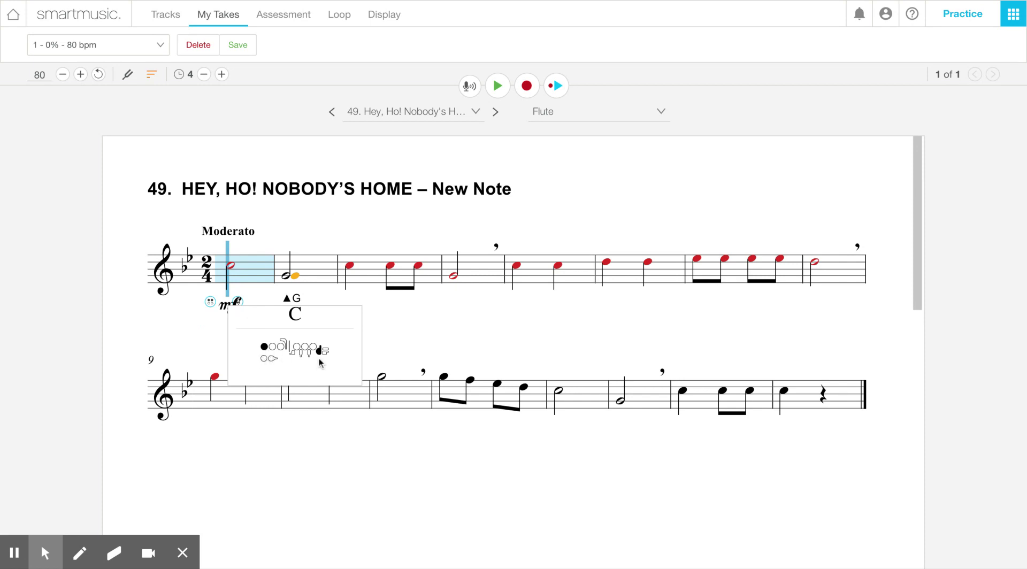
click(296, 282)
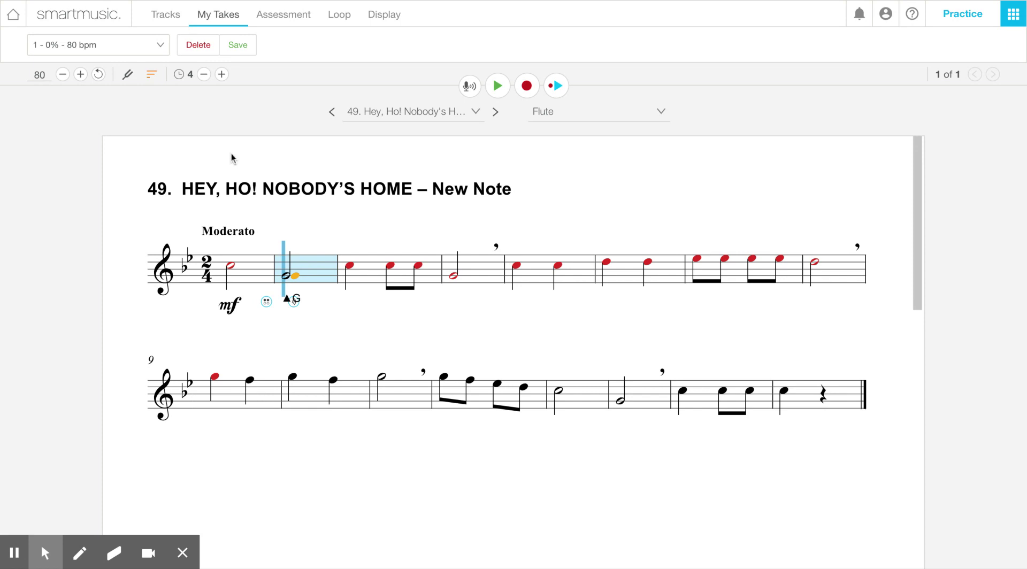
click(247, 47)
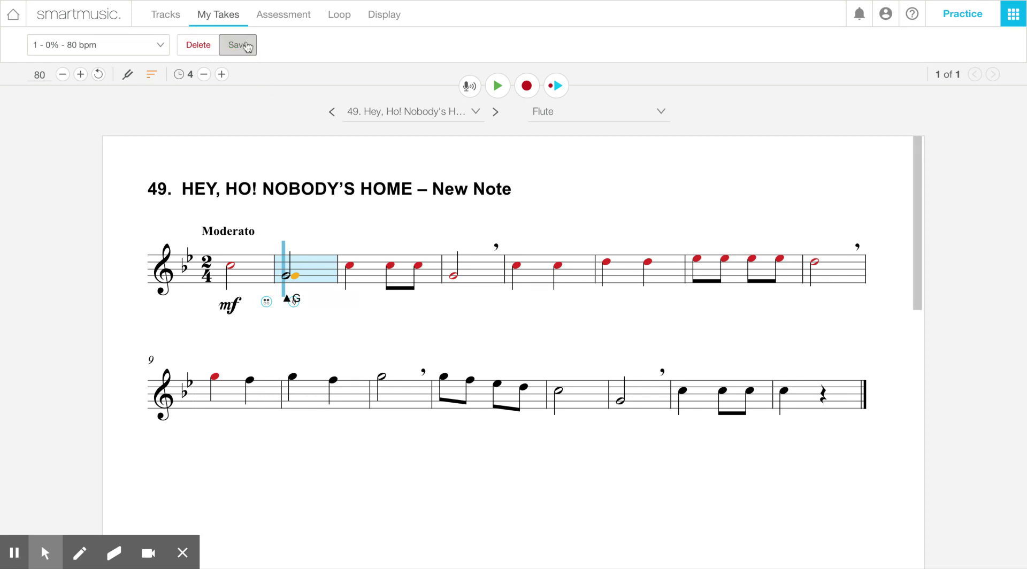
click(290, 21)
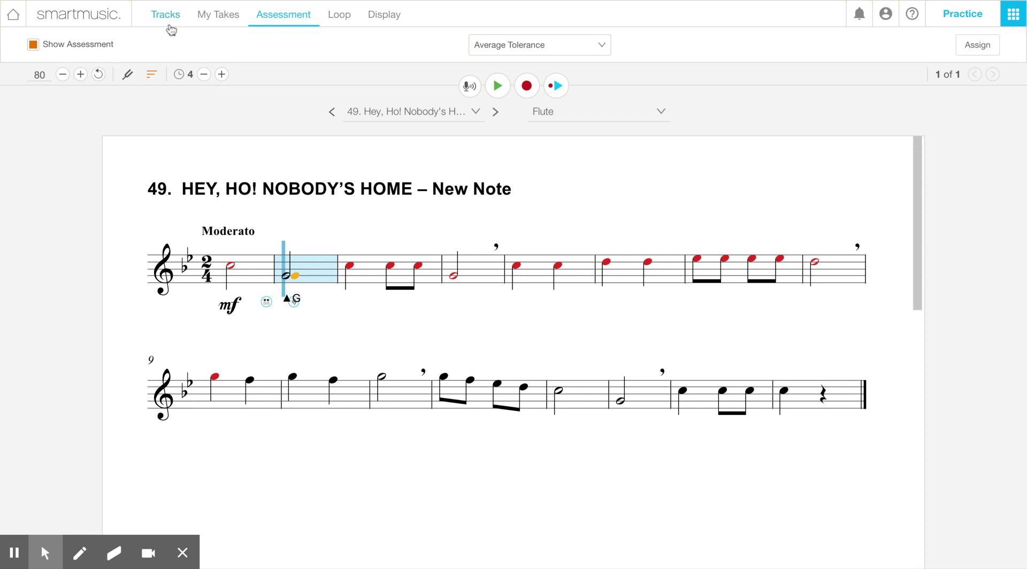
Delete the recorded 80 bpm take and confirm its deletion
click(222, 21)
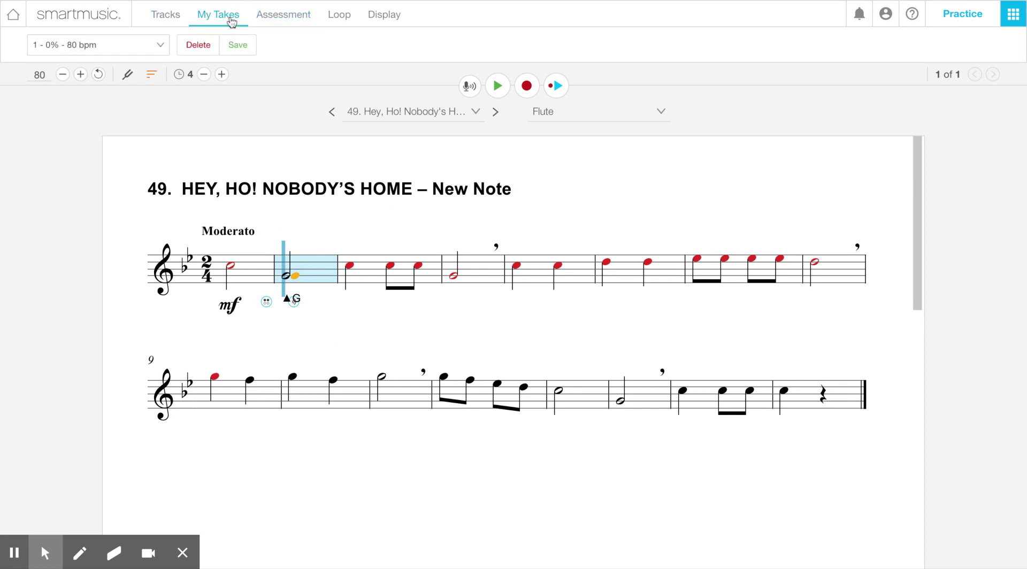
click(188, 49)
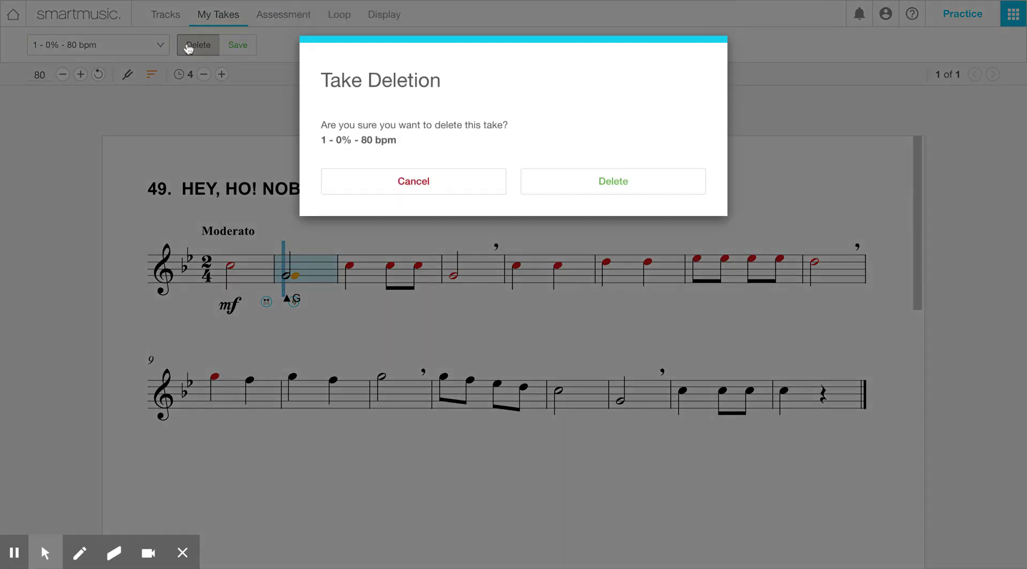
click(586, 195)
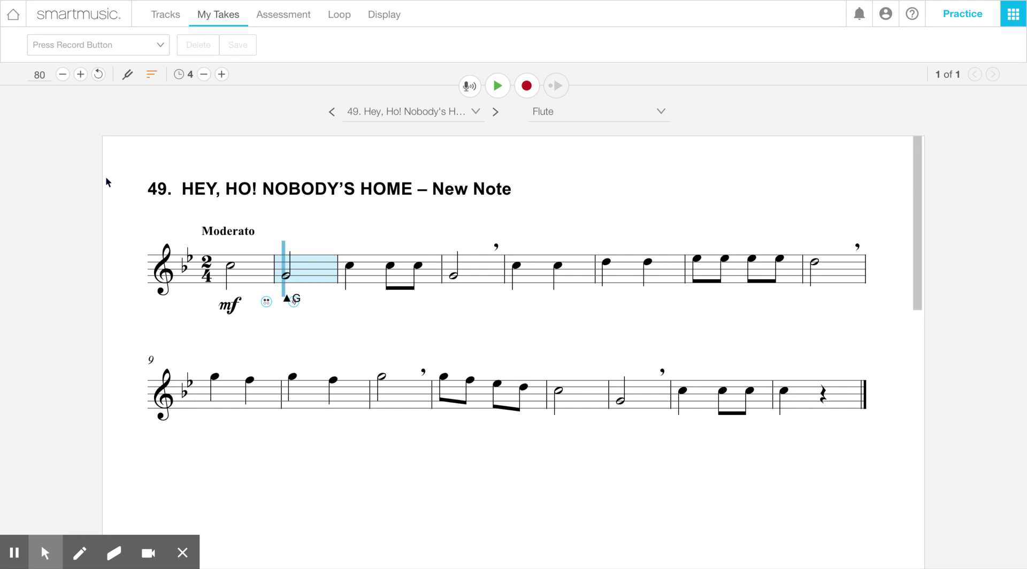
Unmute My Part in the track settings and return the playback cursor to the first measure
click(166, 23)
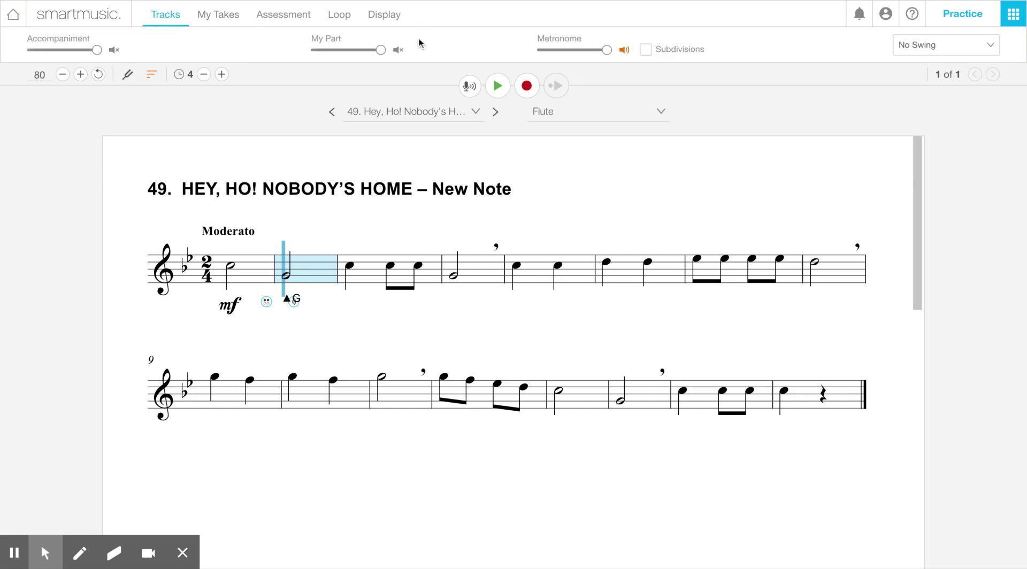
click(400, 49)
click(221, 268)
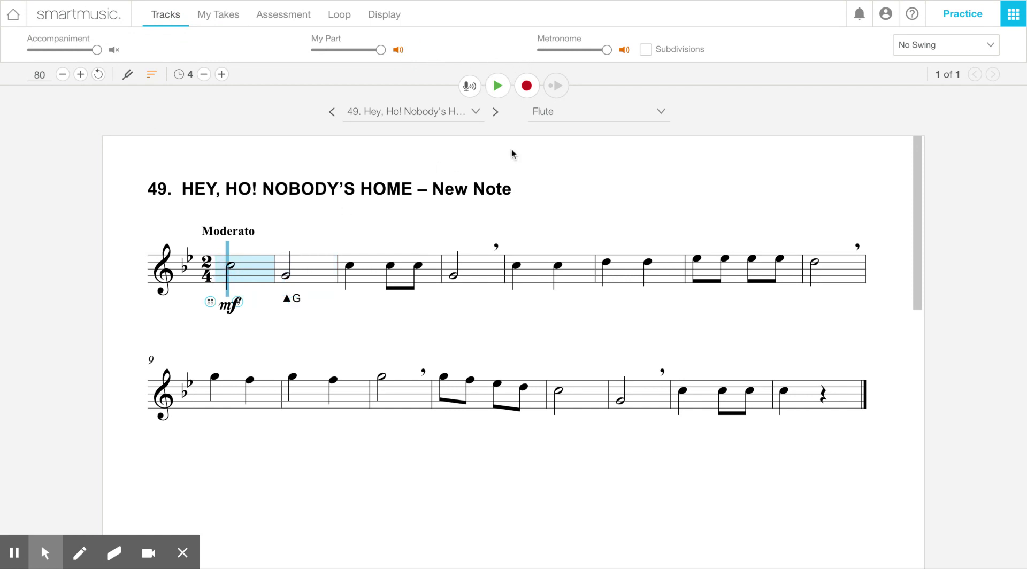